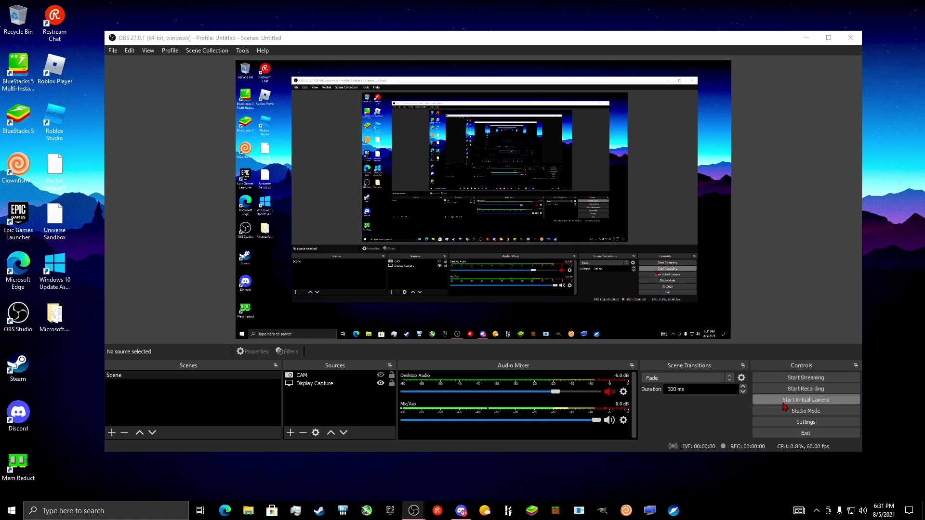
Open Settings, look over the General page, then show the Stream page with Restream.io as the service
click(810, 422)
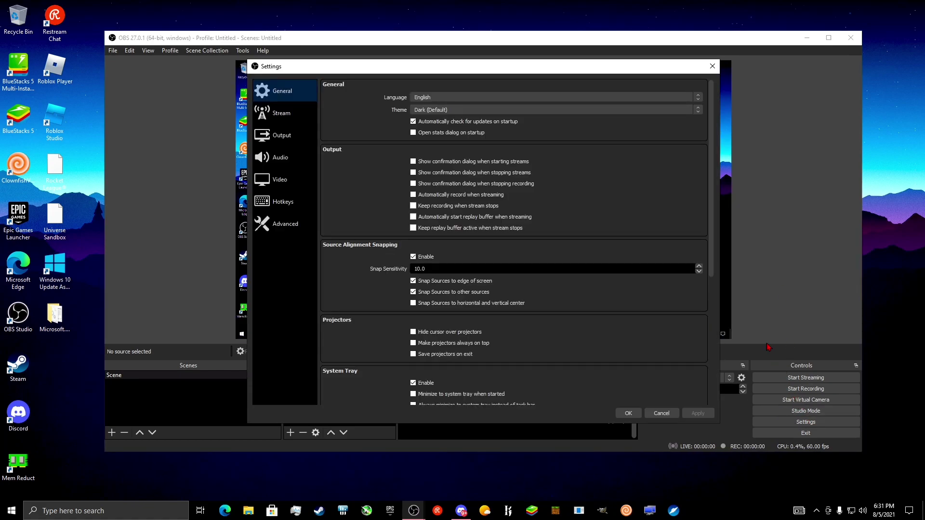
scroll(499, 175, down, 5)
scroll(492, 251, up, 5)
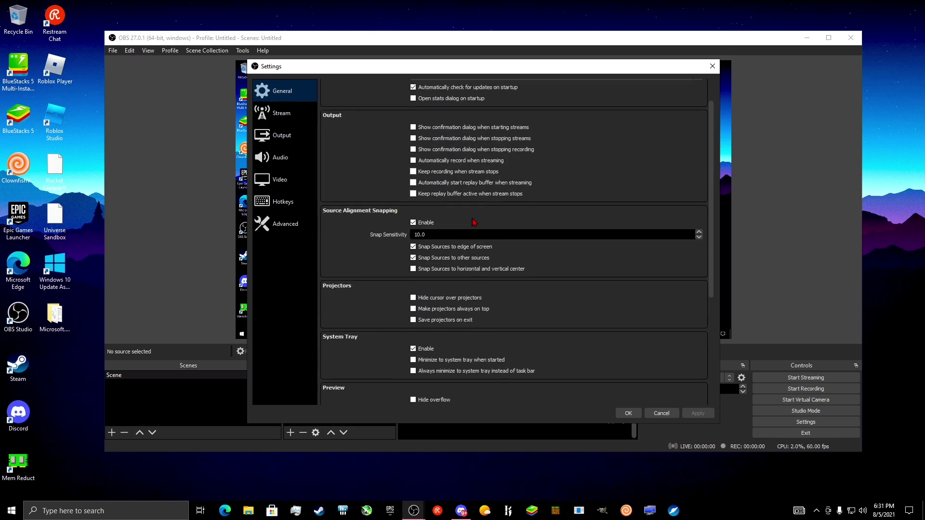
scroll(448, 329, down, 5)
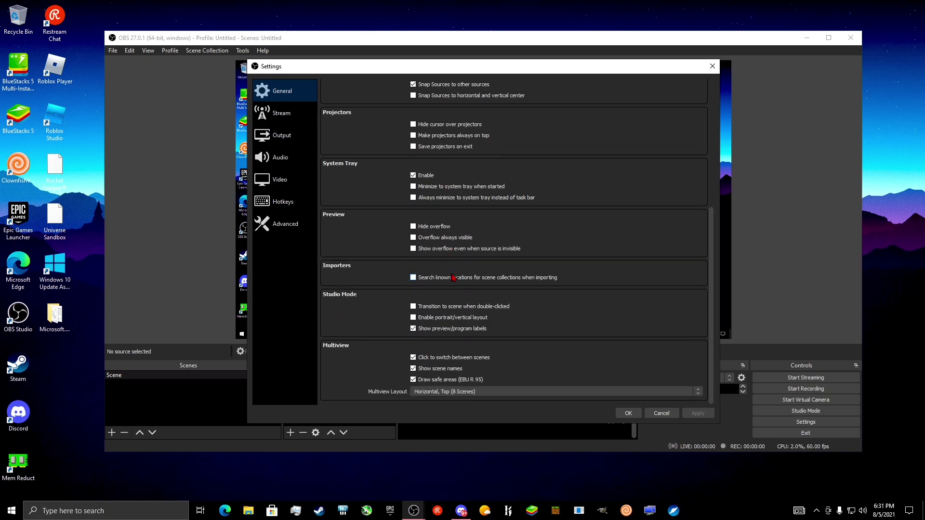
scroll(458, 385, up, 5)
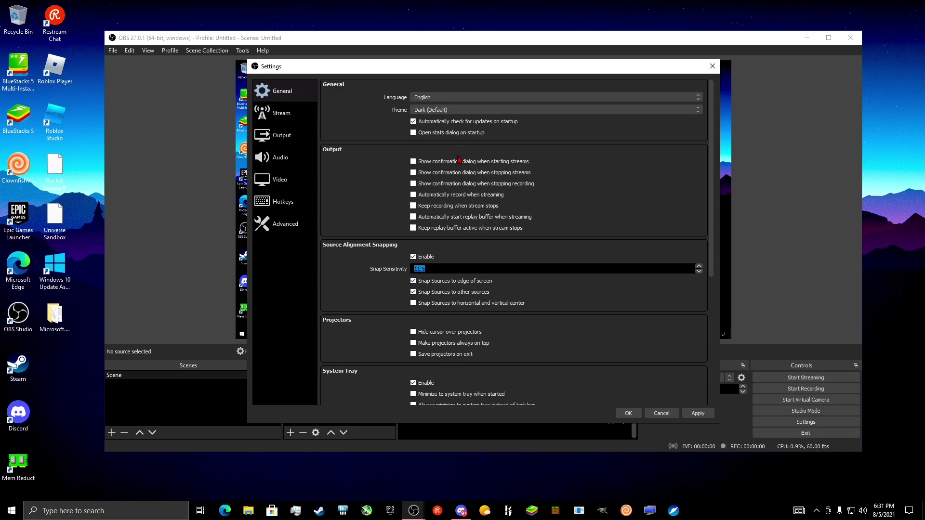
scroll(459, 159, down, 3)
scroll(409, 179, up, 2)
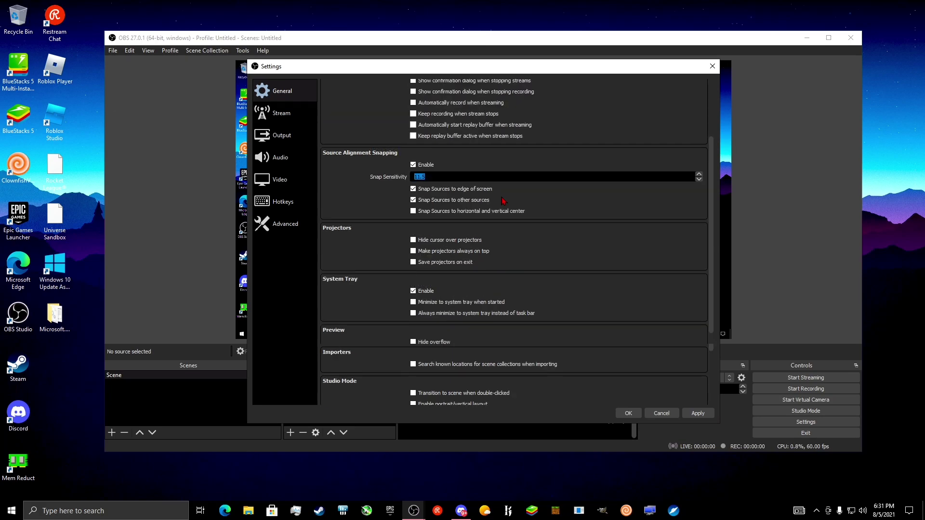
click(281, 112)
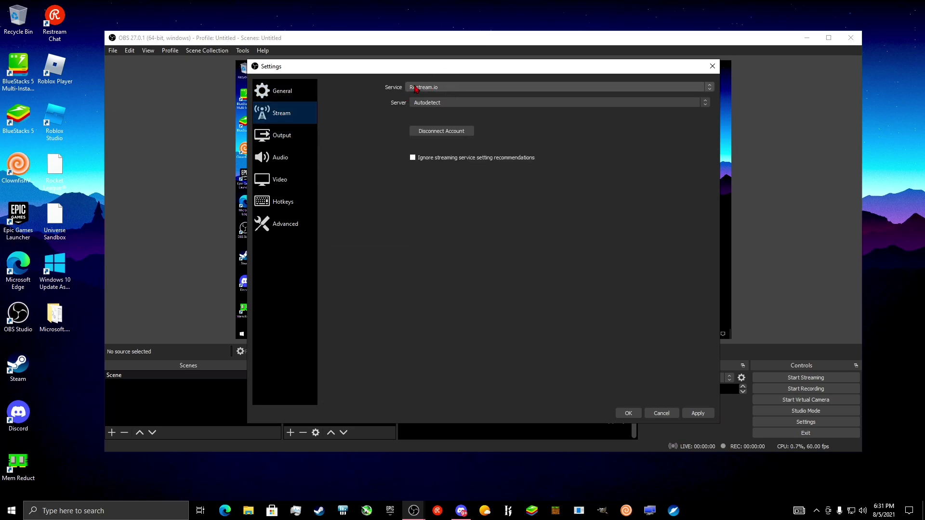
Show the Output page with Output Mode kept on Advanced, and list the available encoders
click(281, 135)
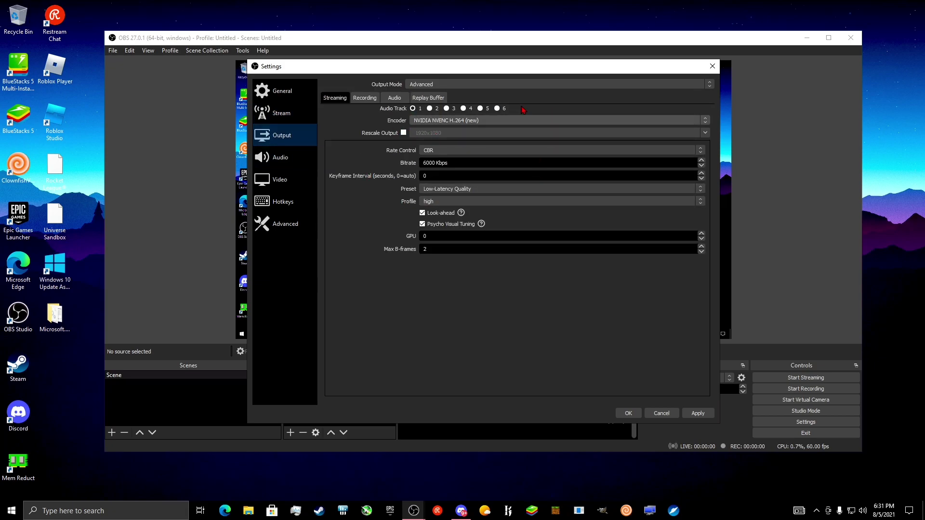
click(427, 85)
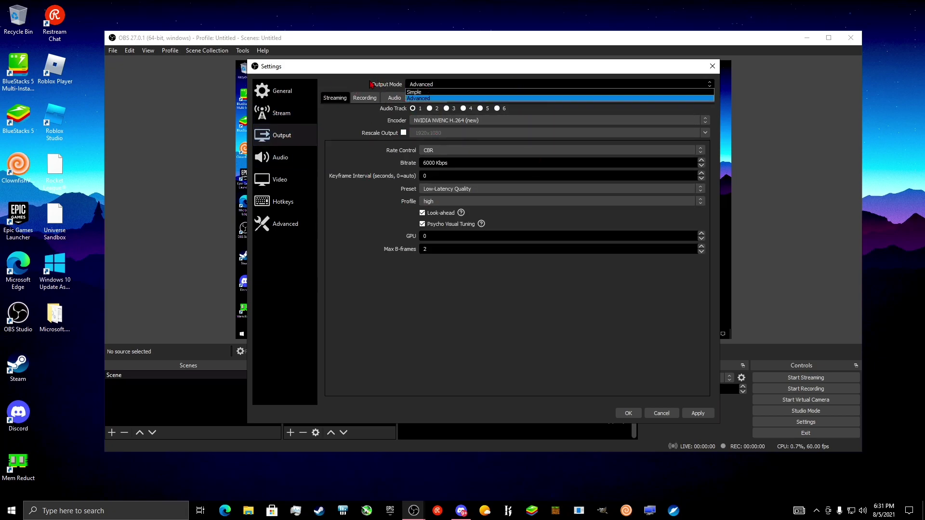
click(419, 98)
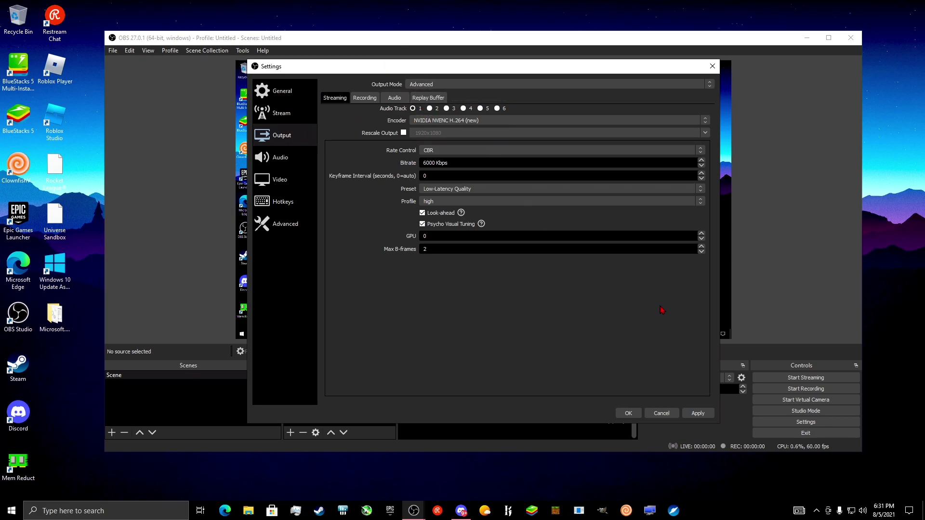
click(424, 121)
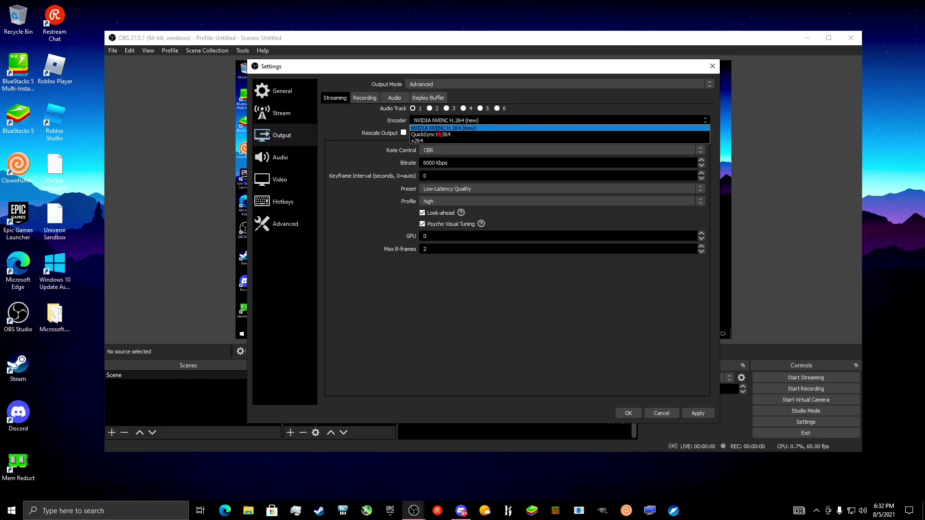
click(479, 129)
click(469, 121)
click(442, 128)
click(453, 121)
click(448, 129)
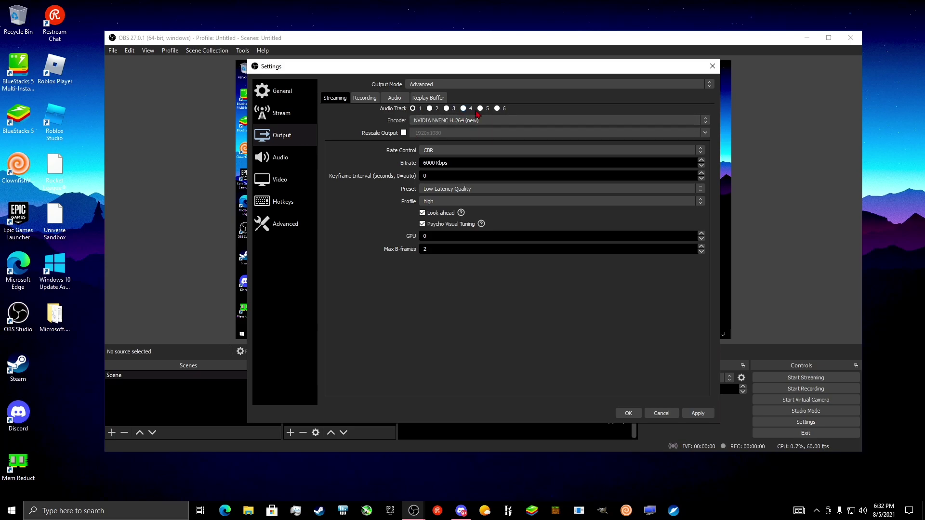
click(447, 121)
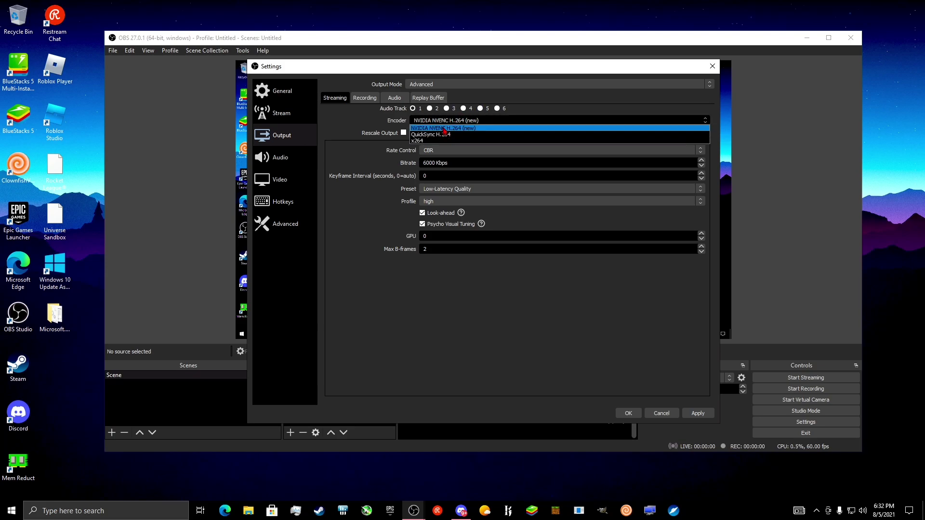
click(446, 125)
click(446, 121)
click(435, 129)
click(442, 122)
click(444, 129)
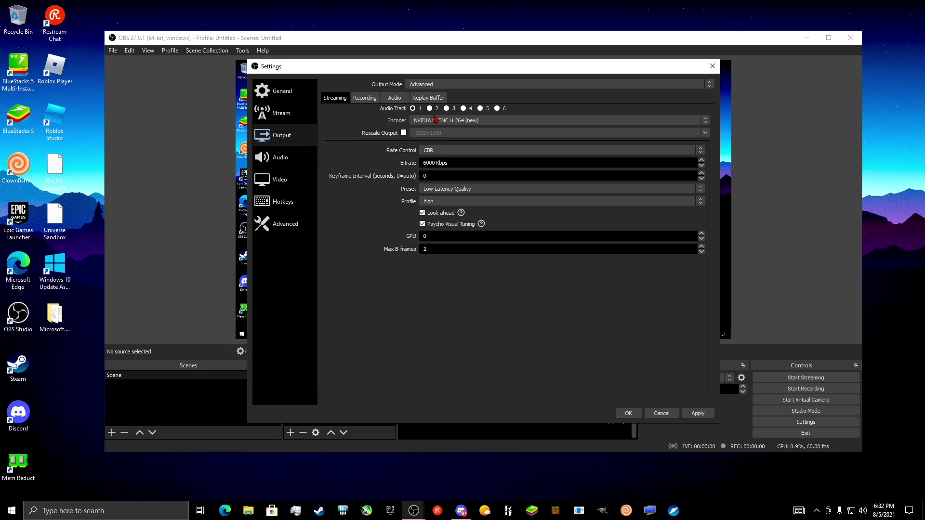
click(448, 121)
click(469, 128)
click(436, 150)
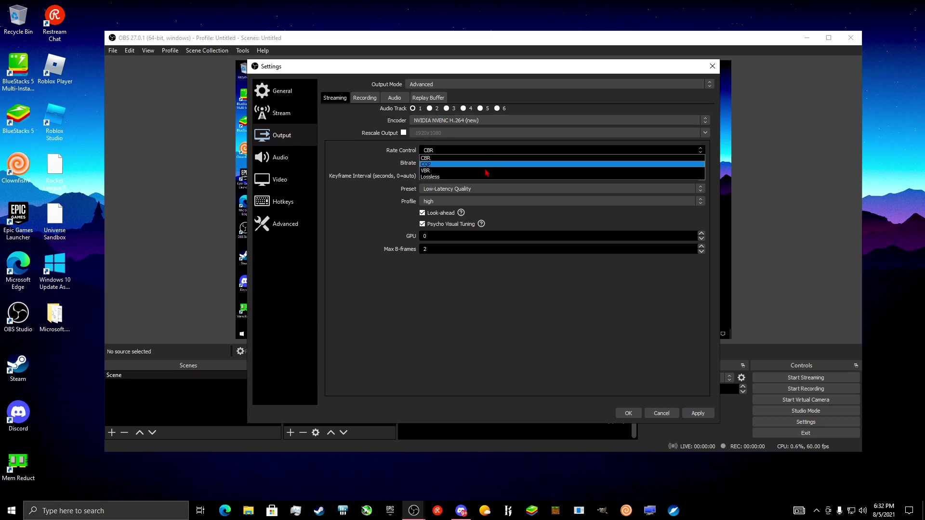
click(429, 160)
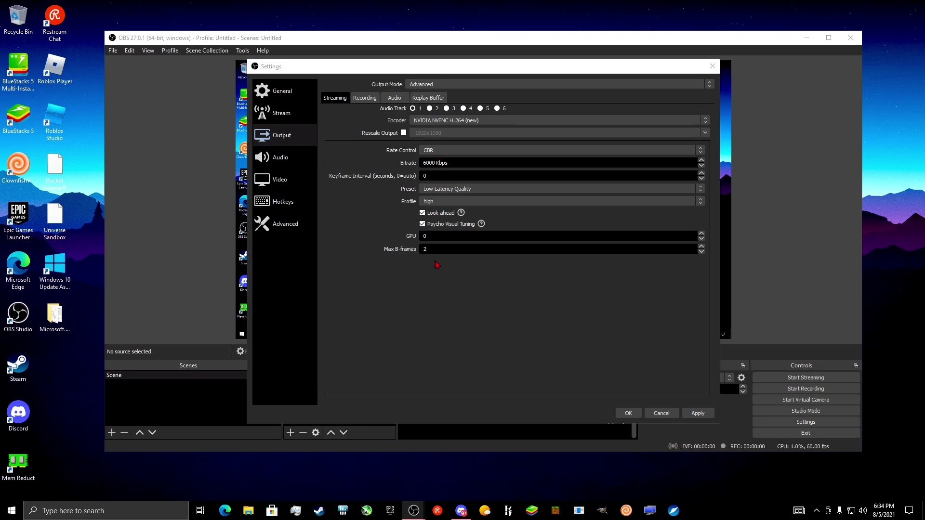
Switch the streaming encoder to x264 and set the CPU Usage Preset to superfast
click(450, 120)
click(444, 139)
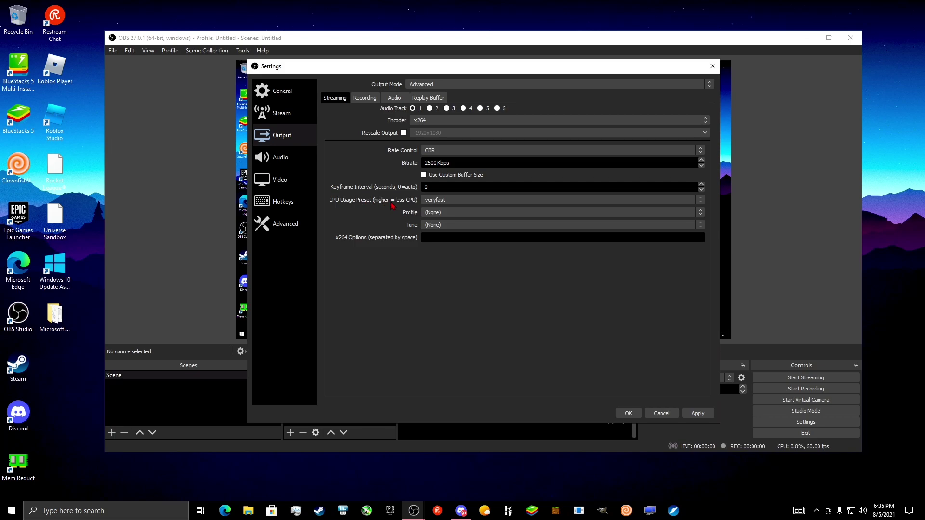
click(438, 201)
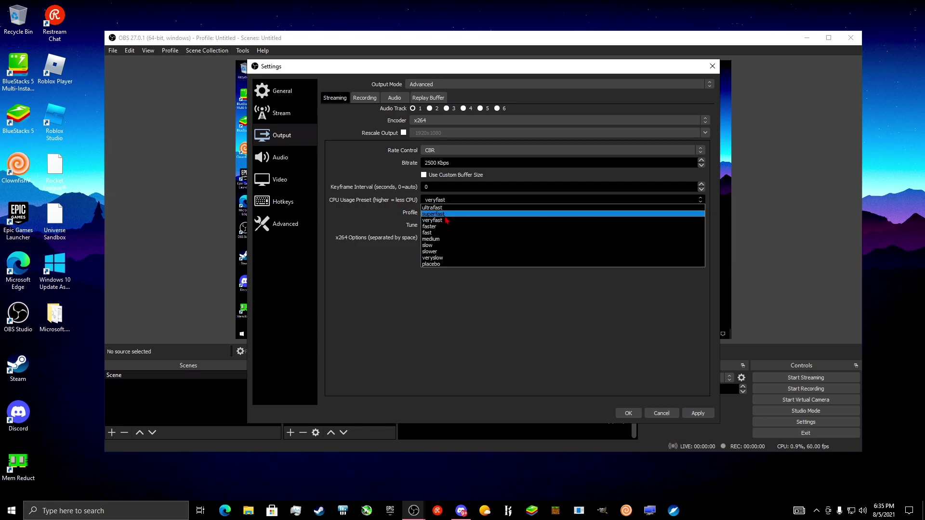
click(432, 215)
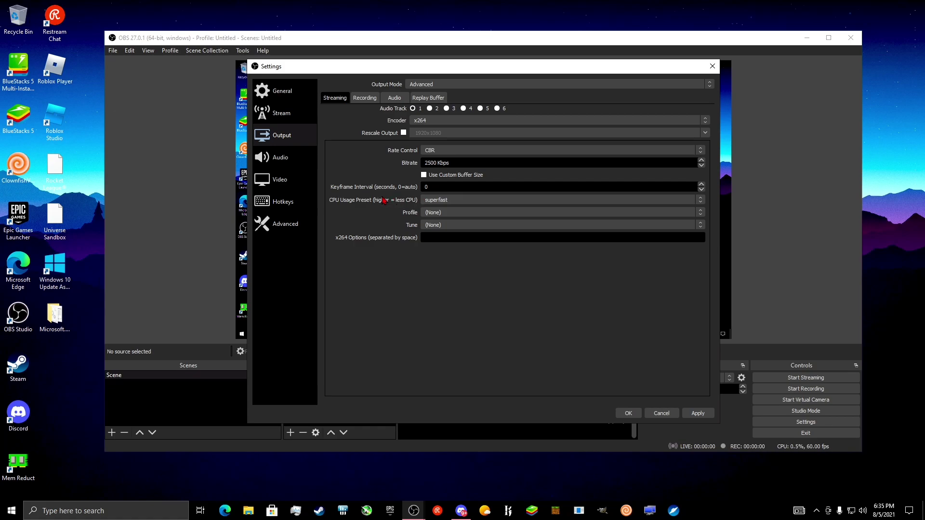
click(435, 201)
click(433, 213)
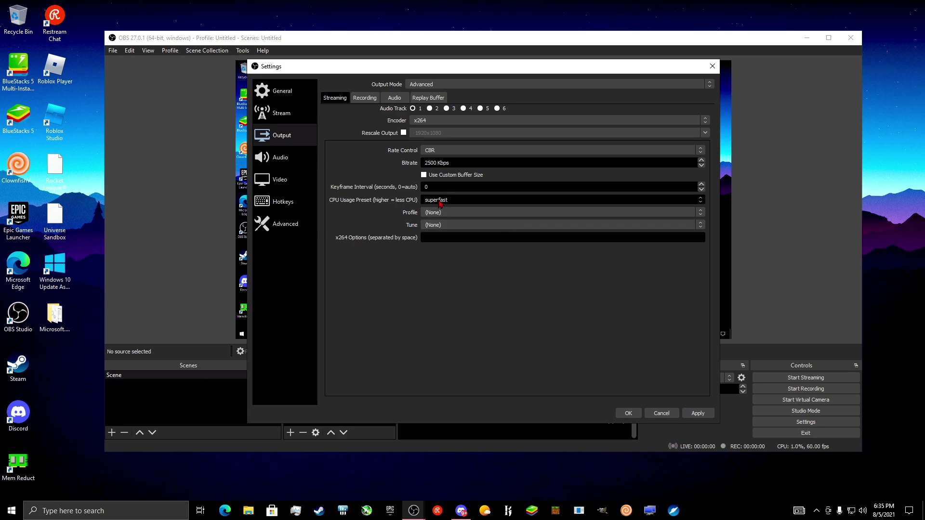
click(464, 200)
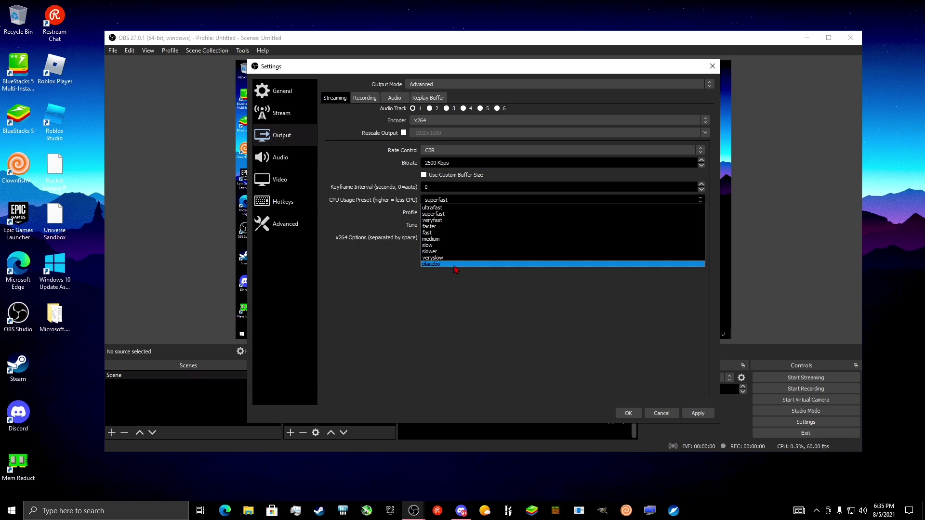
Return the streaming encoder to NVIDIA NVENC H.264 (new) and view its Preset options
click(433, 214)
click(448, 121)
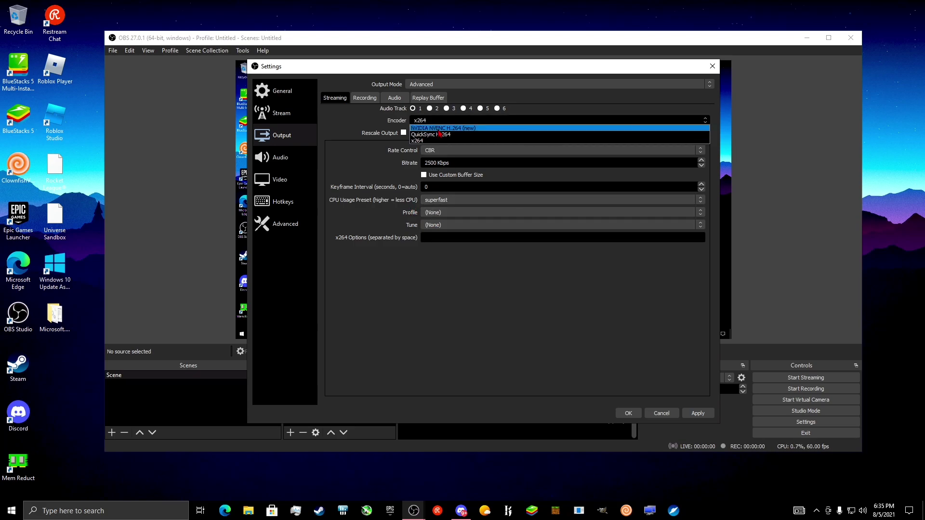
click(448, 129)
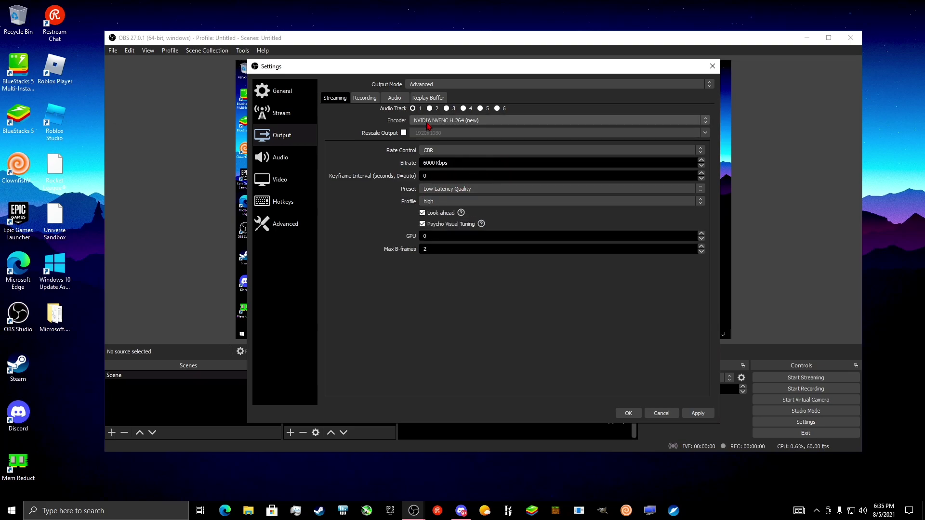
click(440, 189)
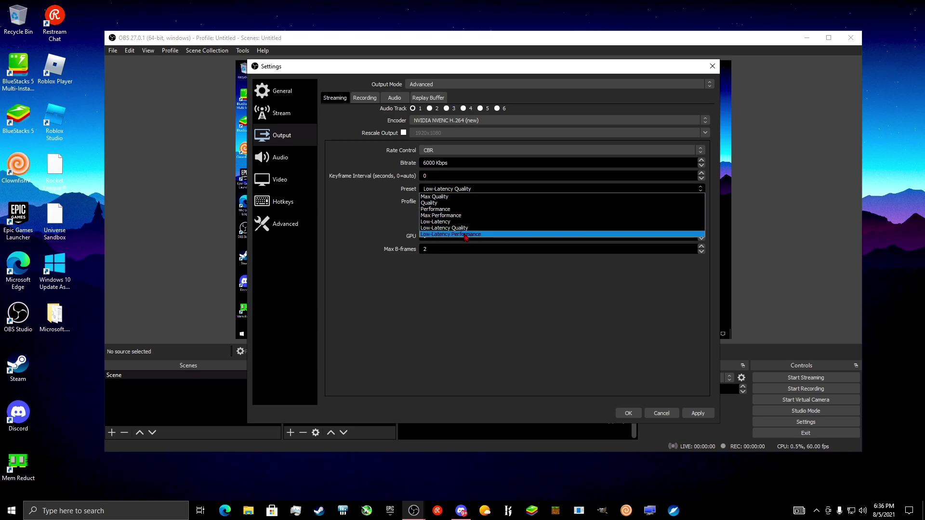
Keep the Low-Latency Quality NVENC preset, apply the streaming output settings, and view the Recording tab
click(440, 228)
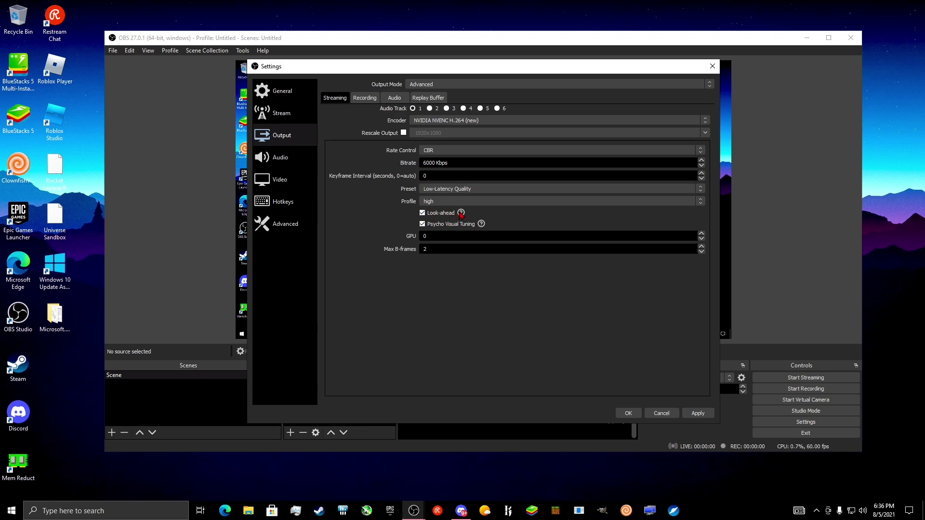
mouse_move(461, 215)
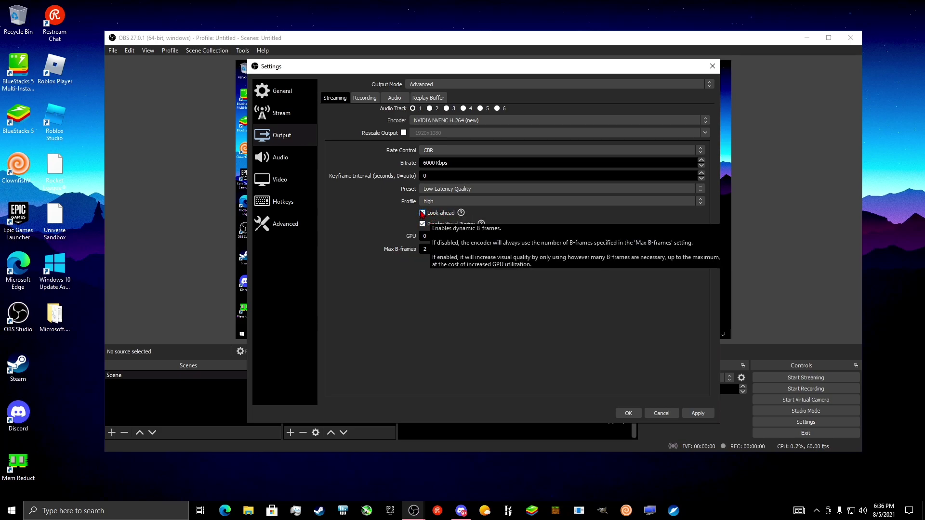
mouse_move(426, 225)
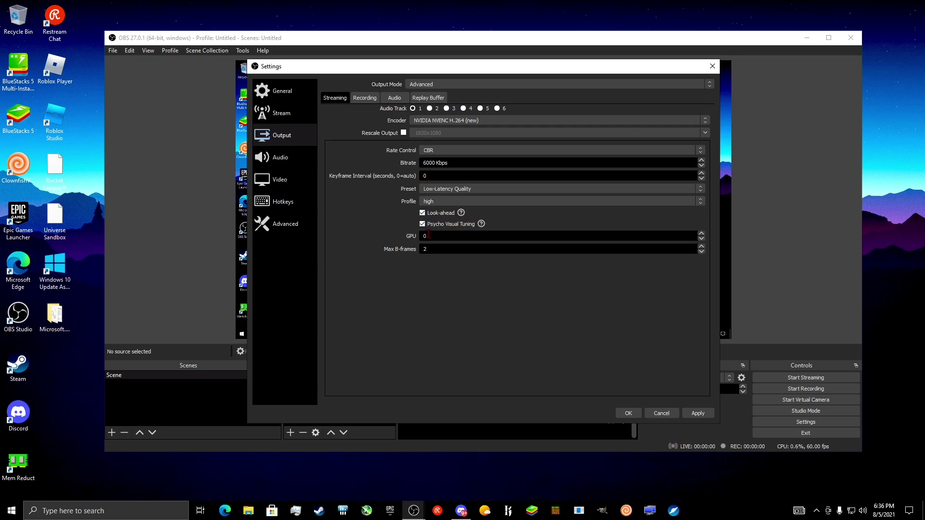
click(699, 413)
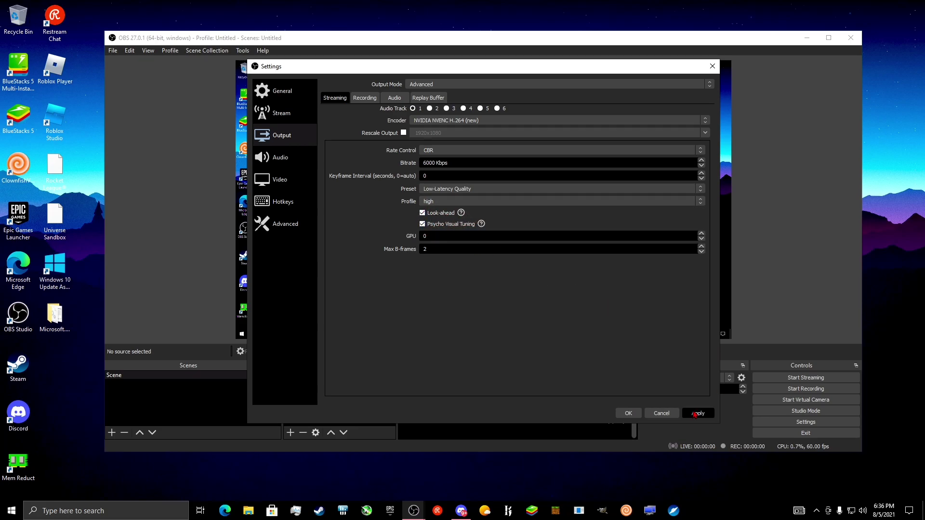
click(366, 98)
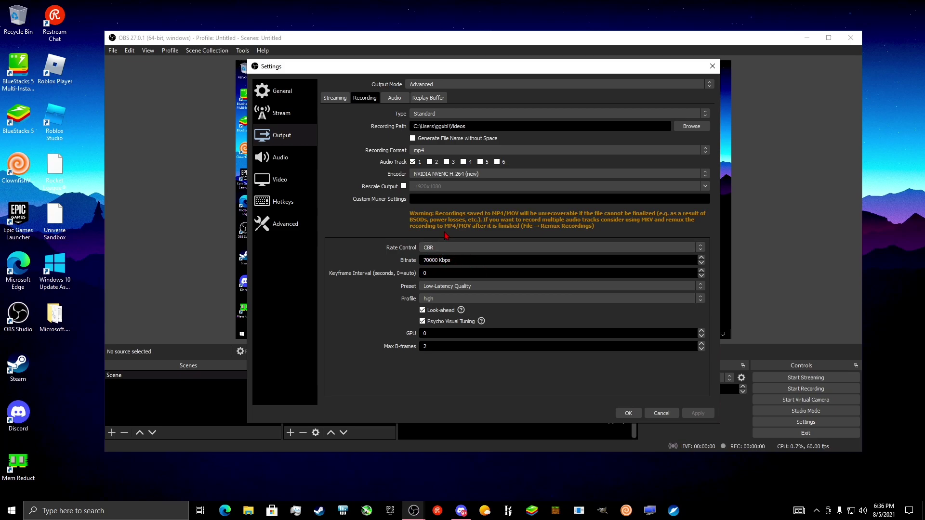
Keep mp4 as the Recording Format, then return to the Streaming tab showing NVENC at 6000 Kbps
click(335, 98)
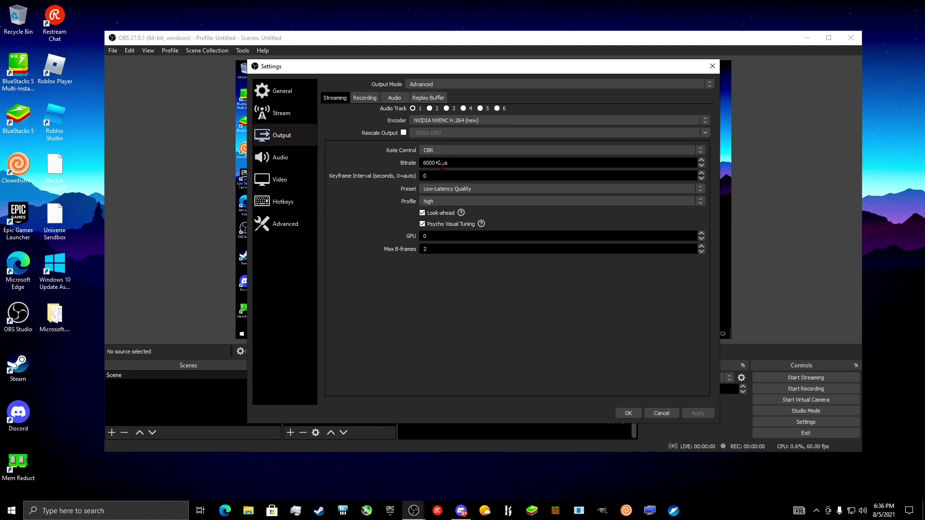
click(364, 98)
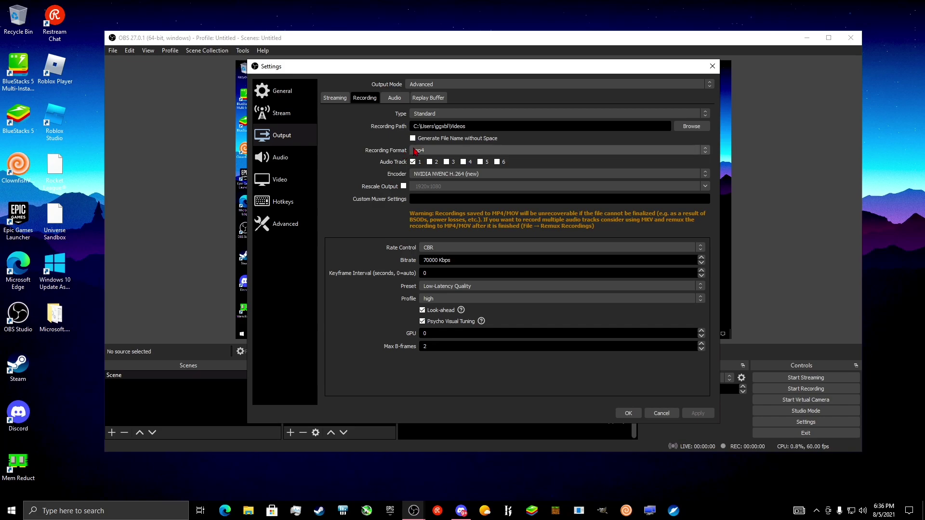
click(456, 150)
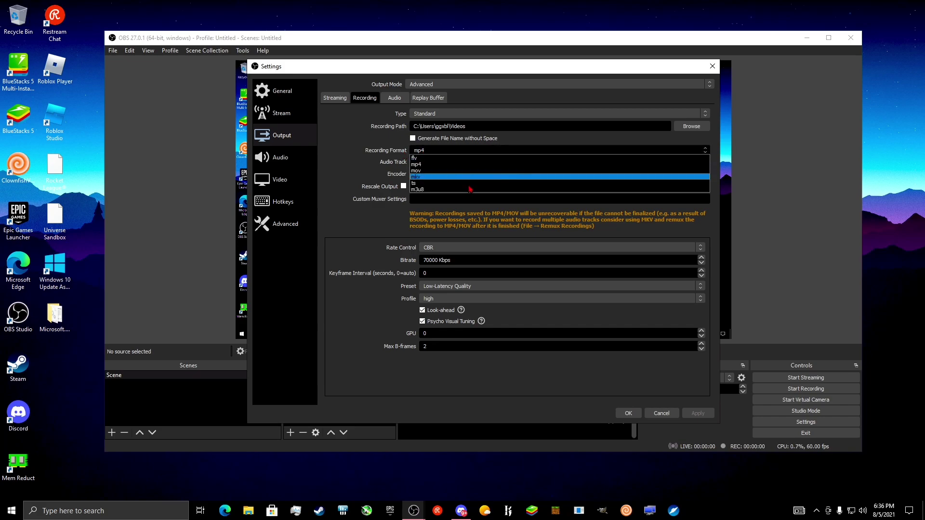
click(423, 164)
click(428, 150)
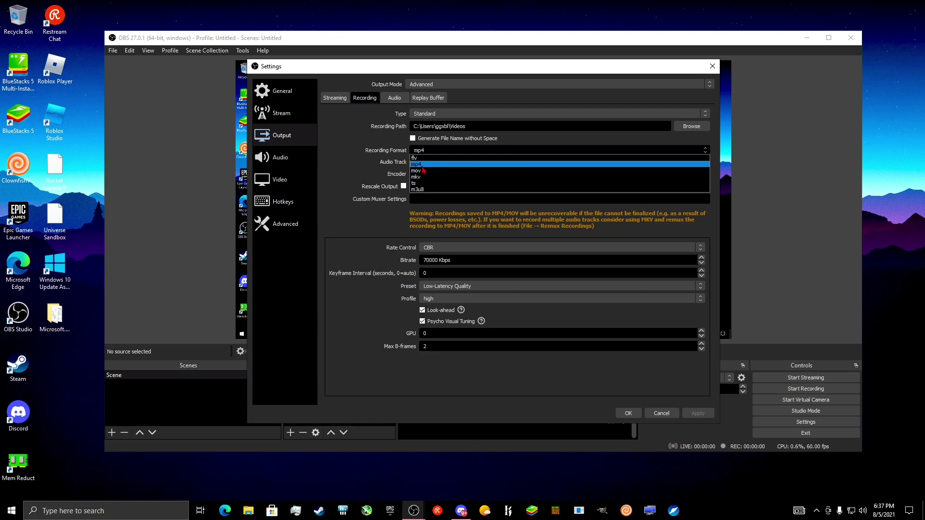
click(428, 166)
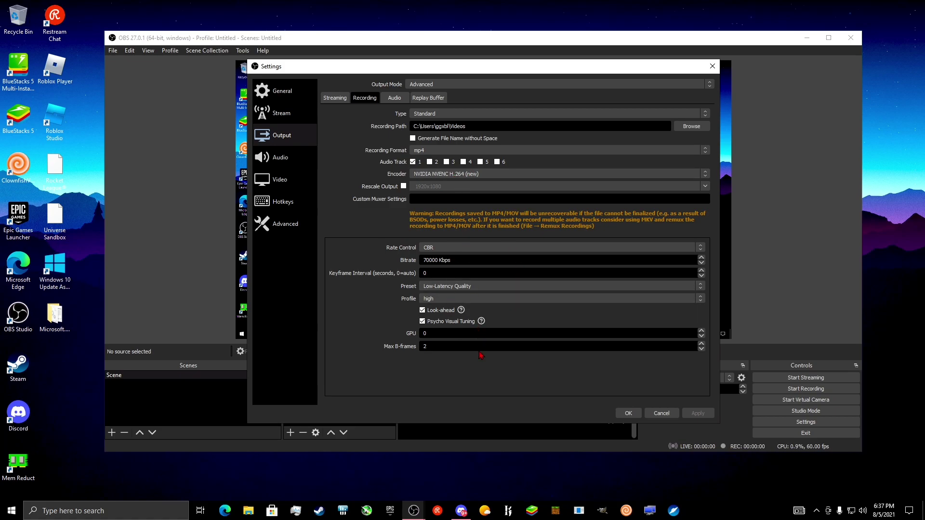
click(334, 98)
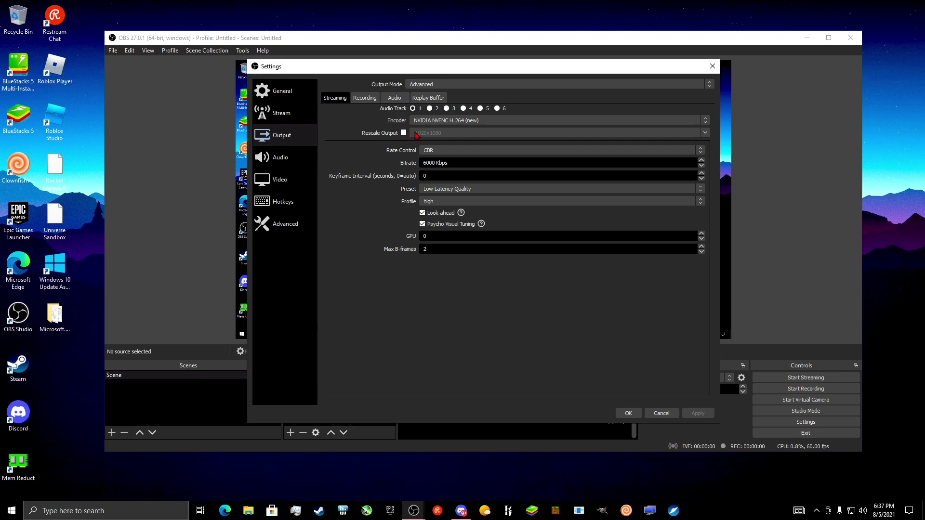
On the Audio page, keep the sample rate at 48 kHz and channels on Stereo
click(291, 157)
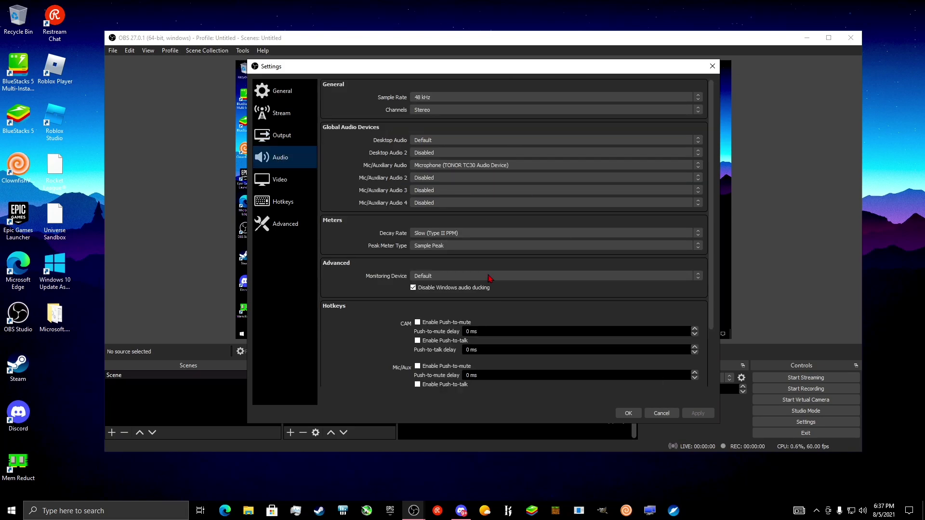
click(421, 98)
click(442, 126)
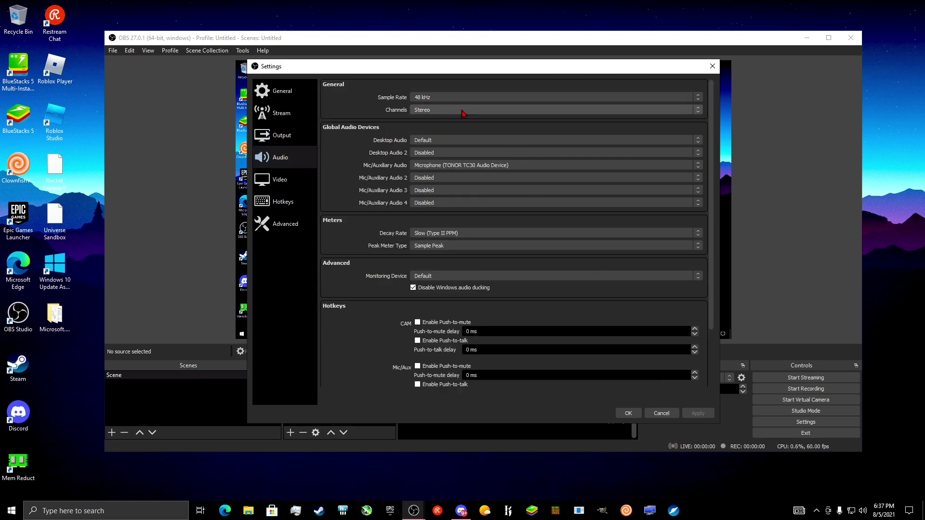
click(428, 98)
click(421, 111)
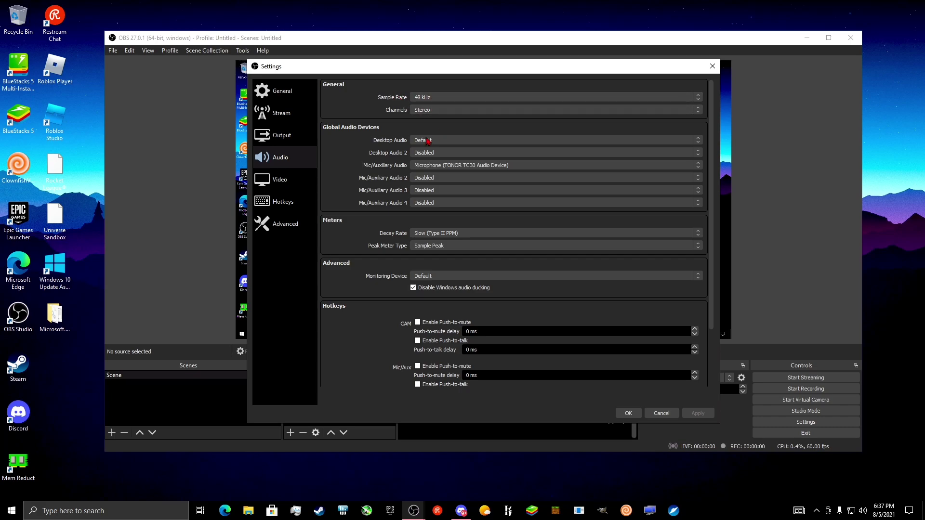
click(417, 109)
click(430, 127)
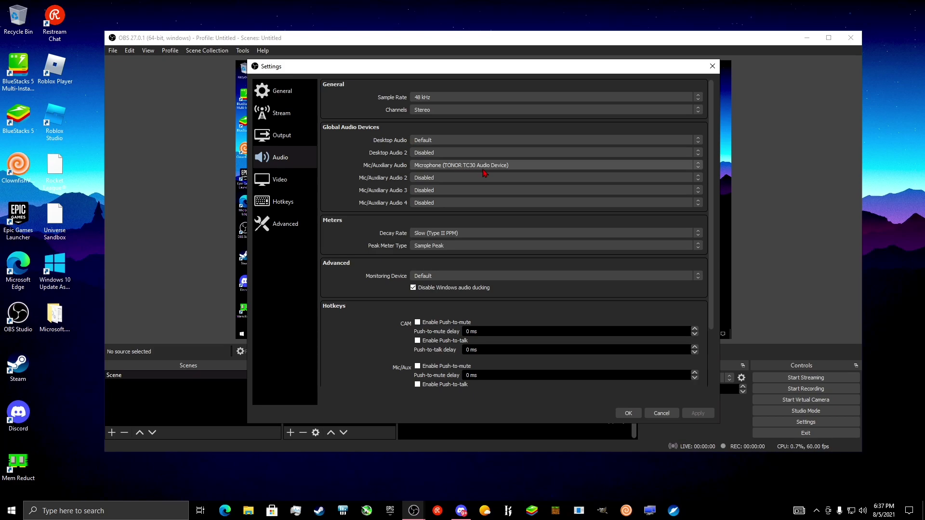
Set the audio meter Decay Rate to Fast
click(433, 233)
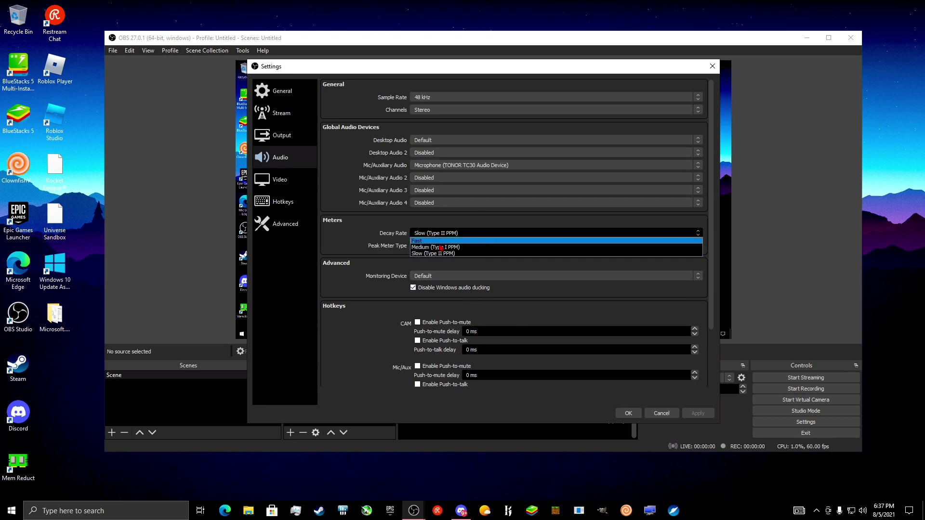
click(439, 241)
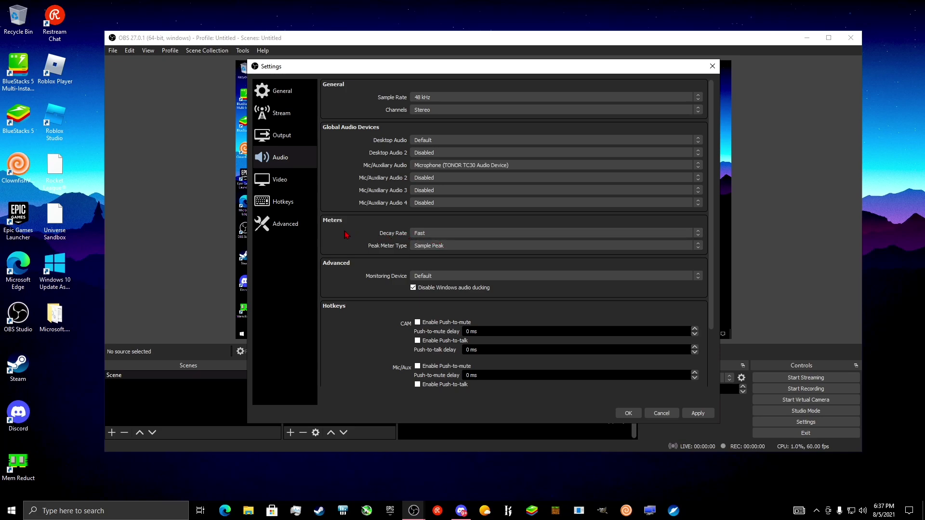
click(419, 234)
click(419, 237)
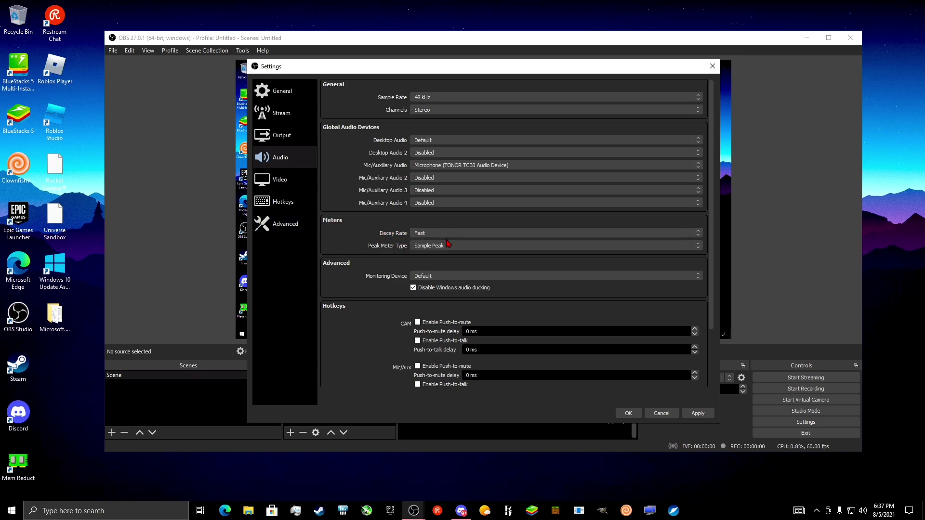
Leave Peak Meter Type on Sample Peak after trying True Peak, and apply the audio settings
click(413, 246)
click(445, 260)
click(438, 246)
click(436, 254)
scroll(484, 259, down, 3)
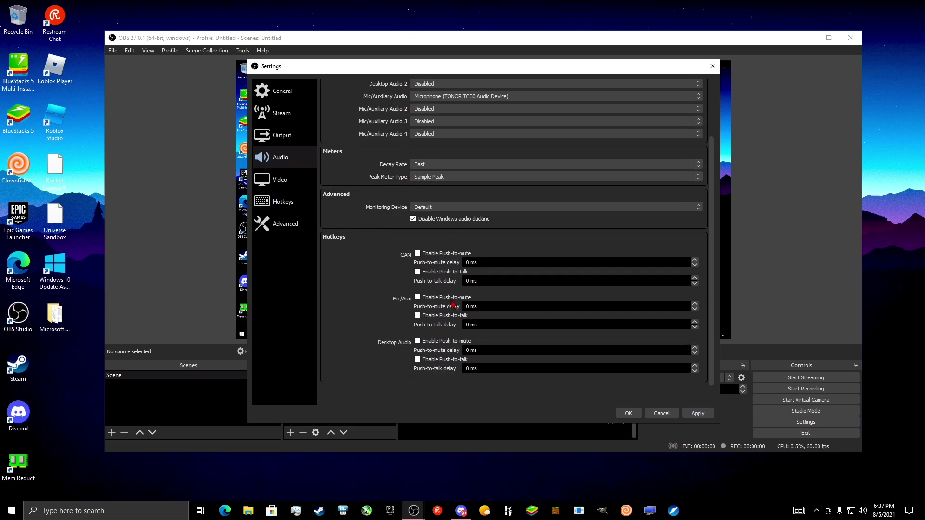
click(698, 412)
click(284, 179)
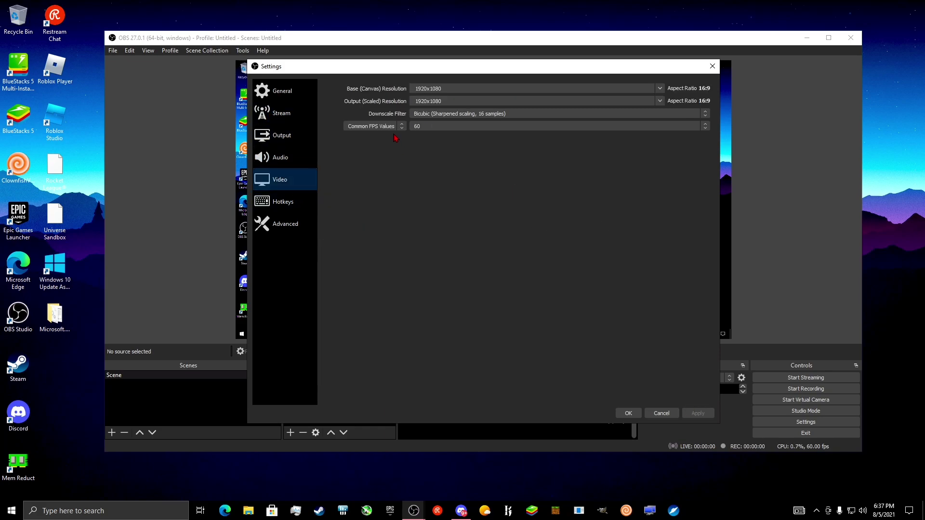
Search Windows from the taskbar for the display settings, ending with the query 'displ'
right_click(276, 13)
click(137, 17)
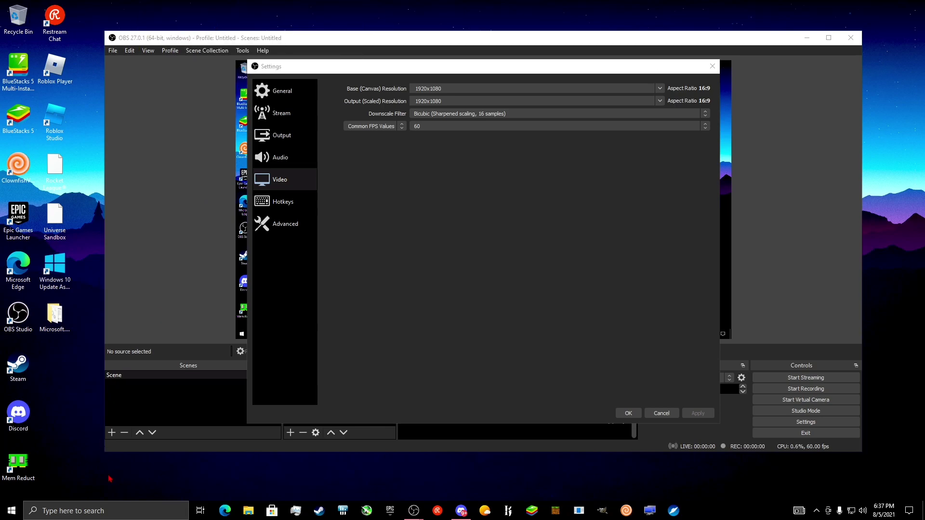
click(111, 512)
text(rees)
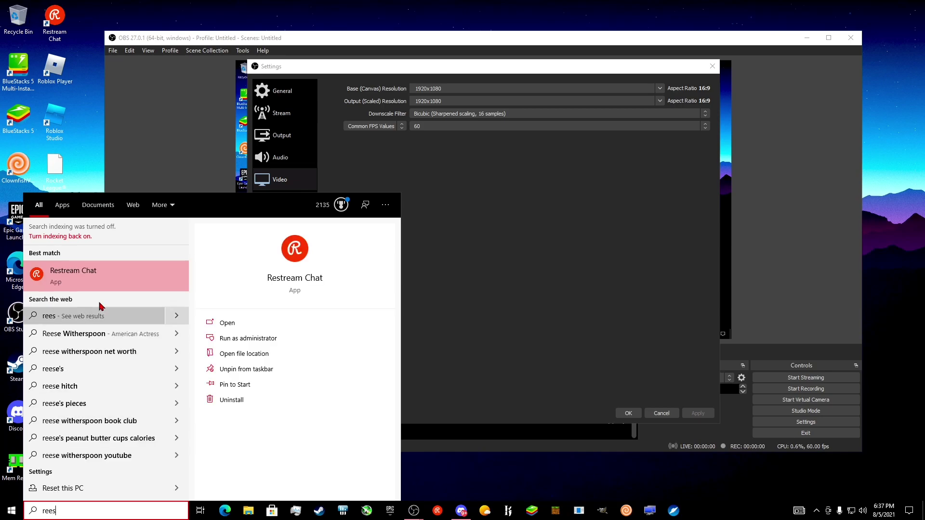
key(BackSpace)
key(BackSpace)
key(BackSpace)
text(displa)
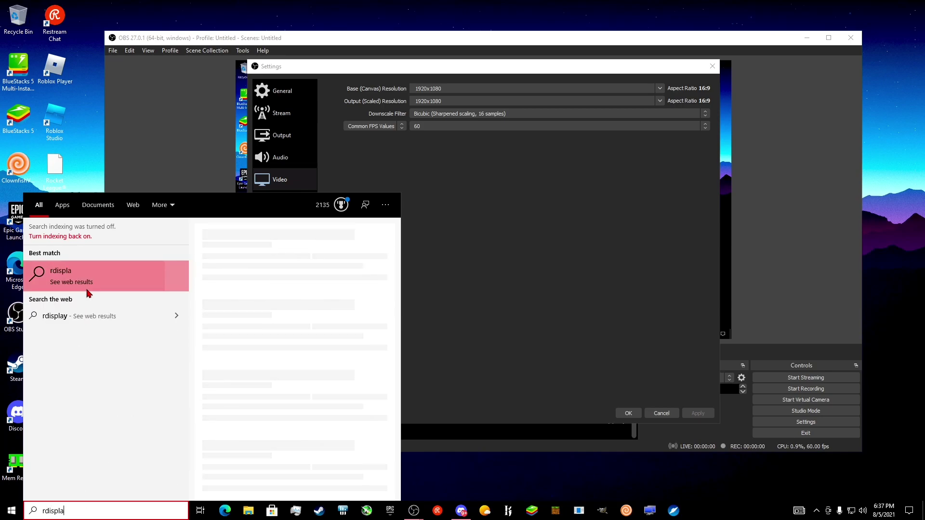
key(BackSpace)
key(BackSpace)
key(BackSpace)
key(BackSpace)
text(di)
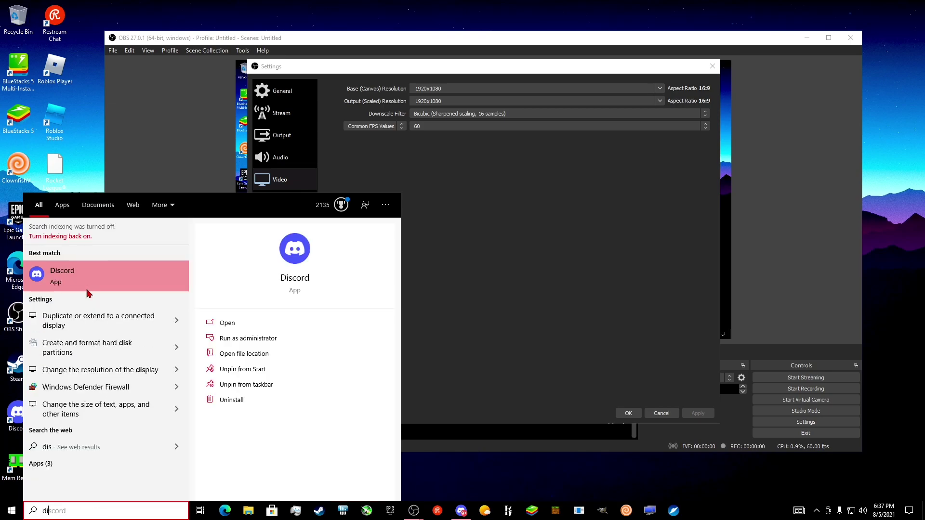
key(BackSpace)
text(ispl)
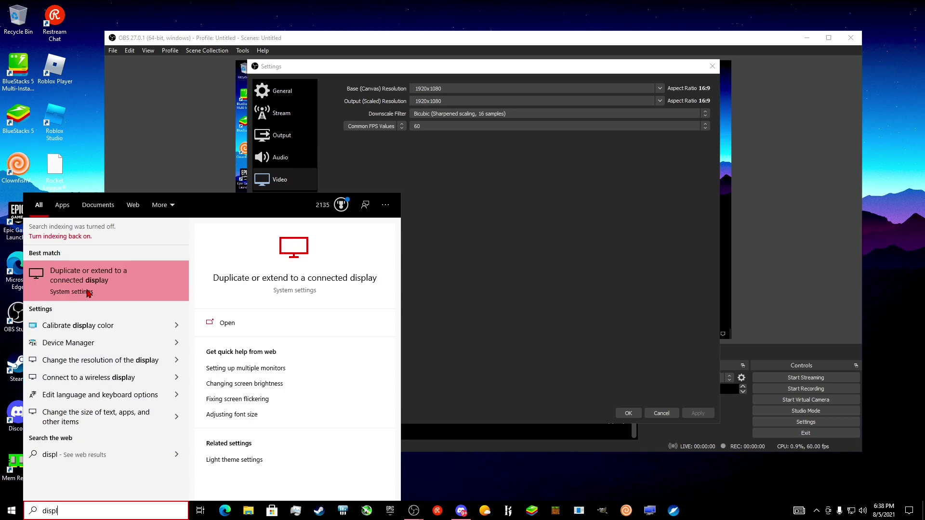
Confirm the Windows display resolution is 1920 × 1080 (Recommended), then close Settings to return to OBS
click(95, 273)
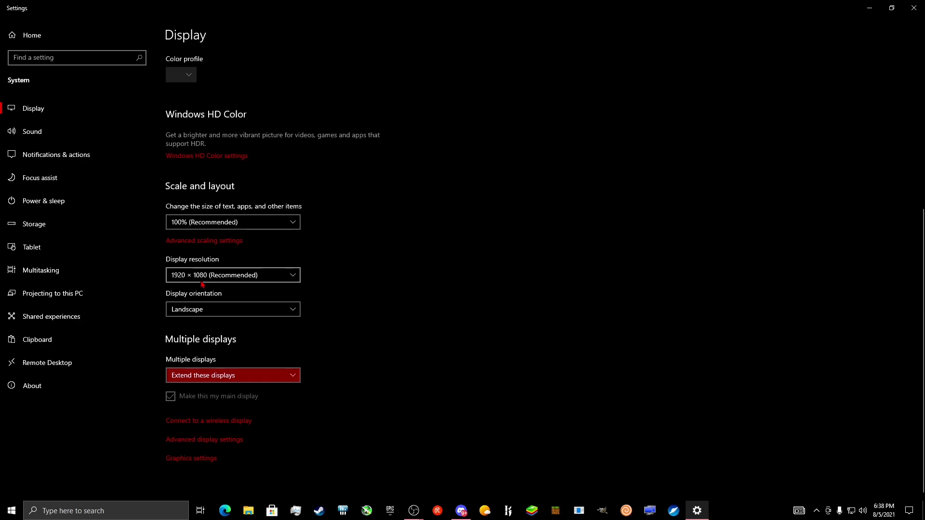
click(202, 284)
click(217, 185)
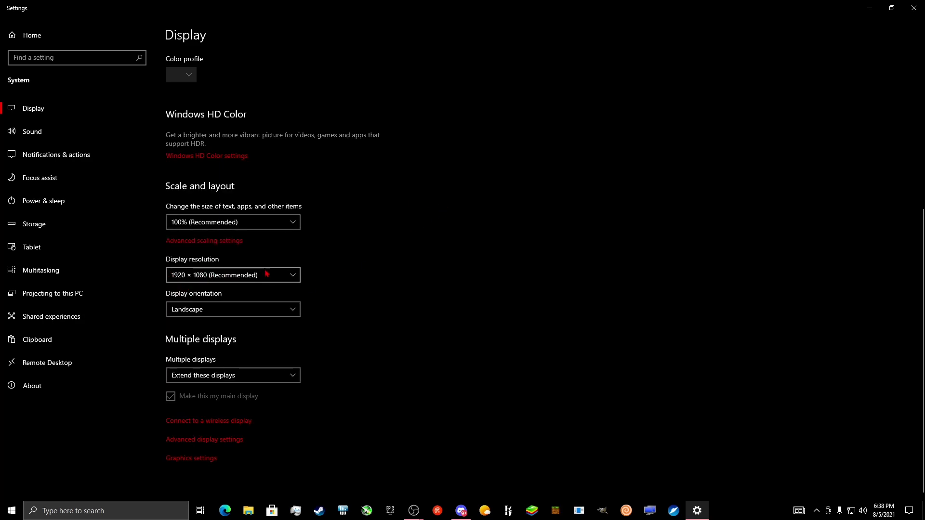
click(913, 8)
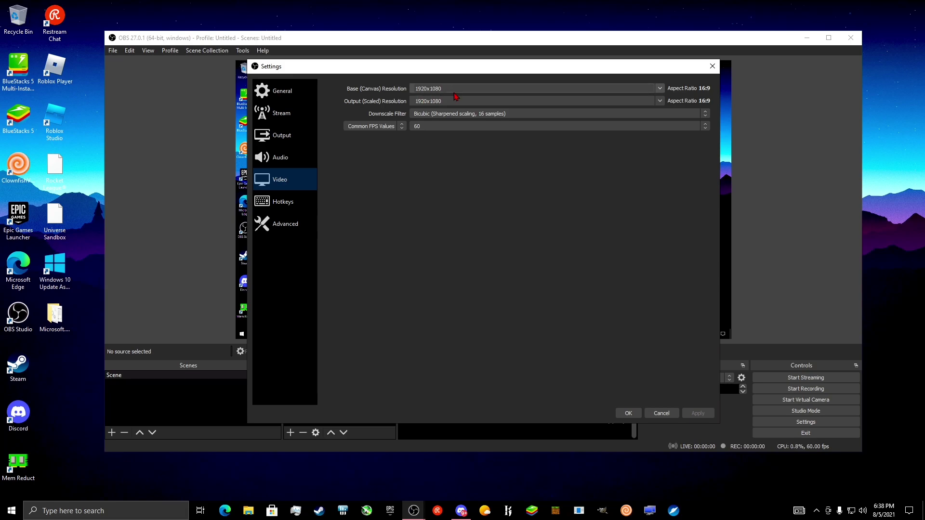
Keep Common FPS Values at 60 on the Video page
click(430, 127)
click(430, 191)
click(434, 127)
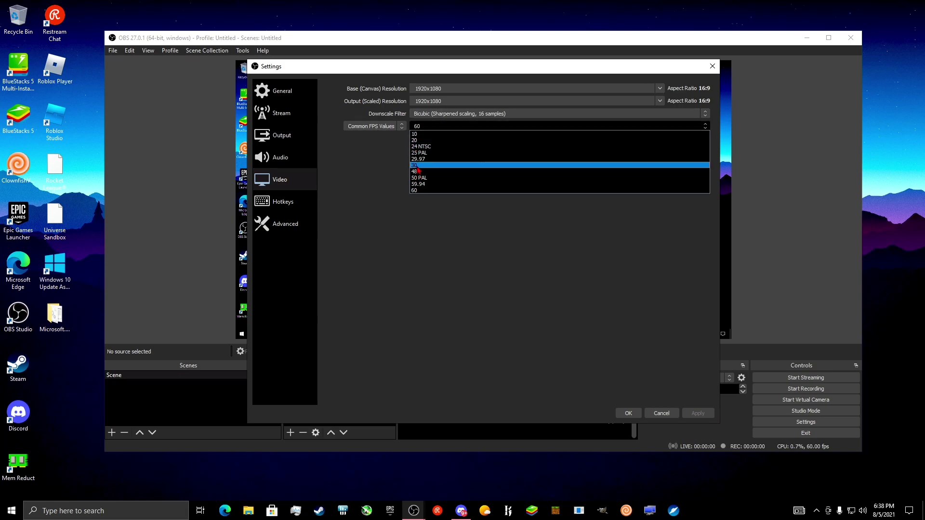
click(418, 191)
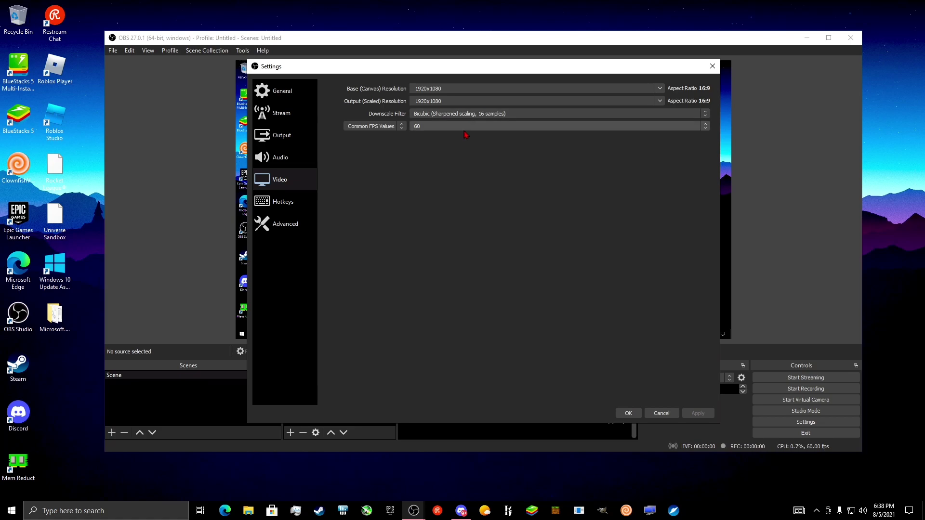
click(432, 127)
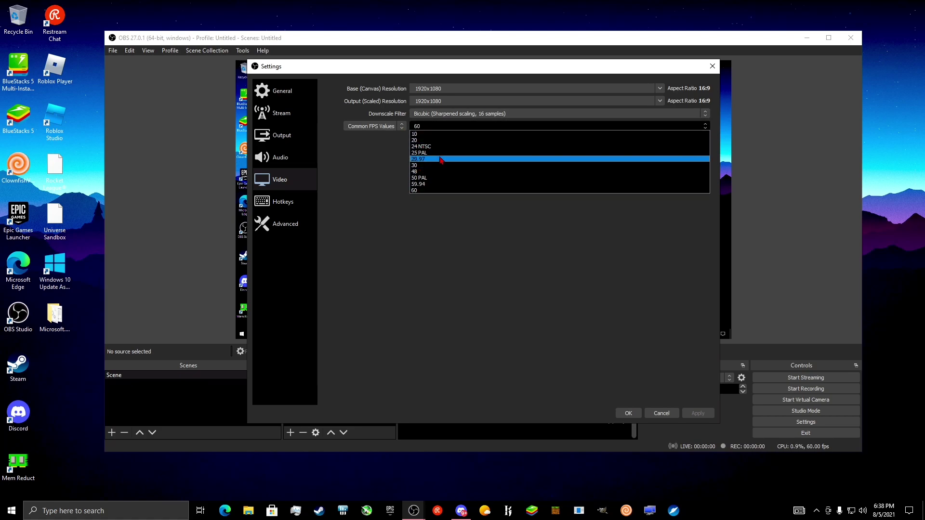
click(430, 190)
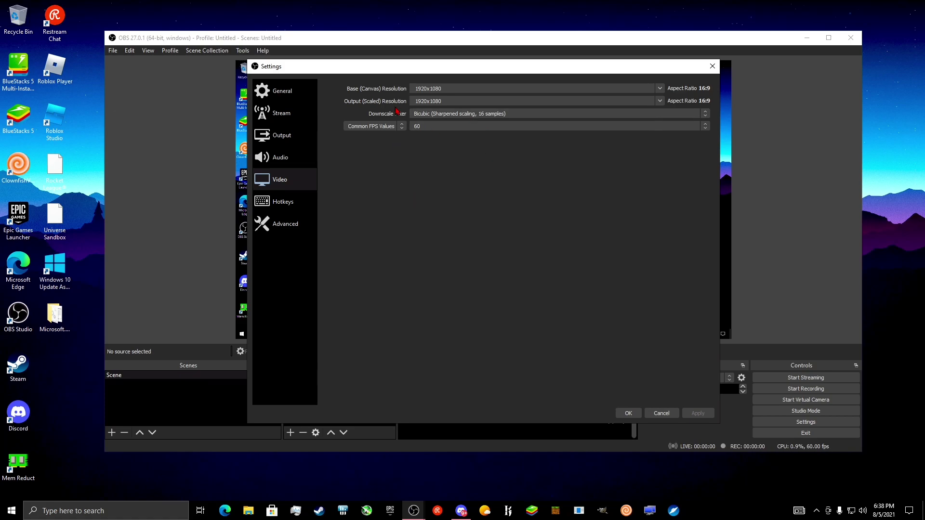
Keep the Bicubic downscale filter and go to the Advanced settings page
click(428, 114)
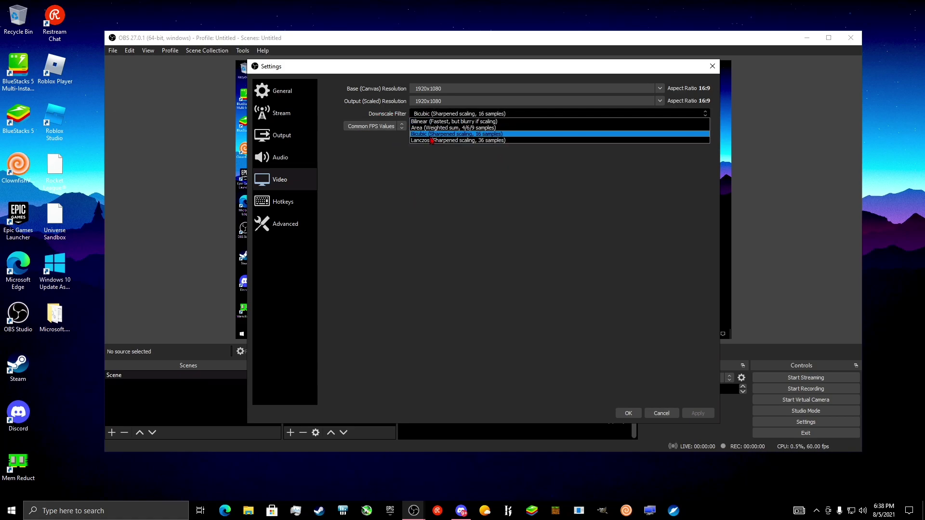
click(478, 116)
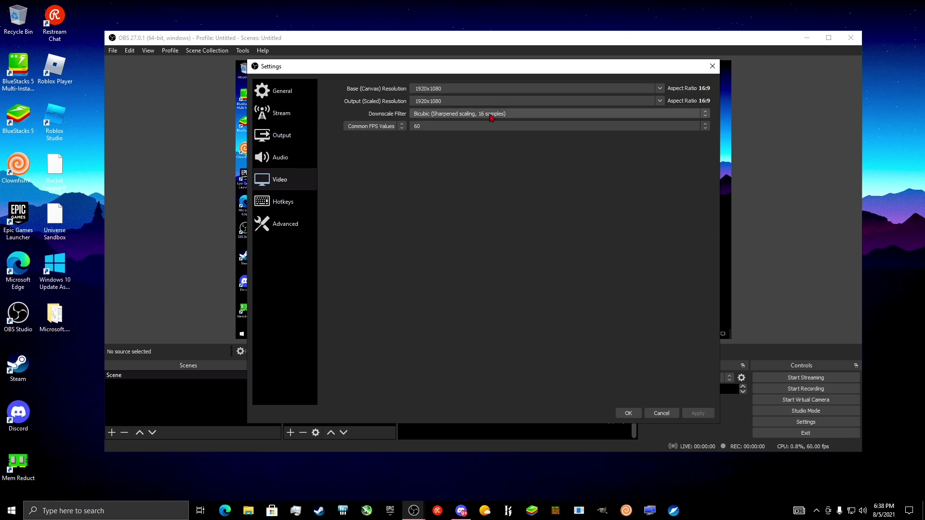
click(491, 116)
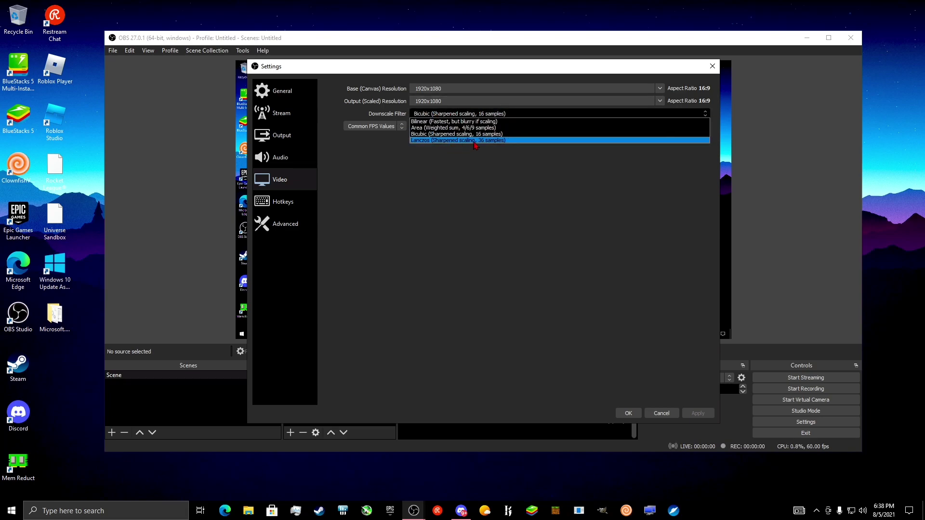
click(476, 160)
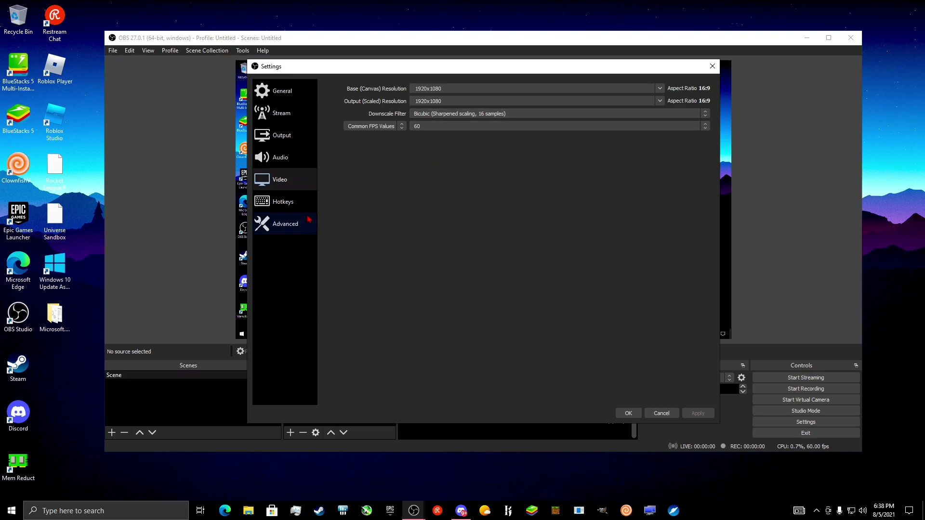
click(283, 201)
click(285, 224)
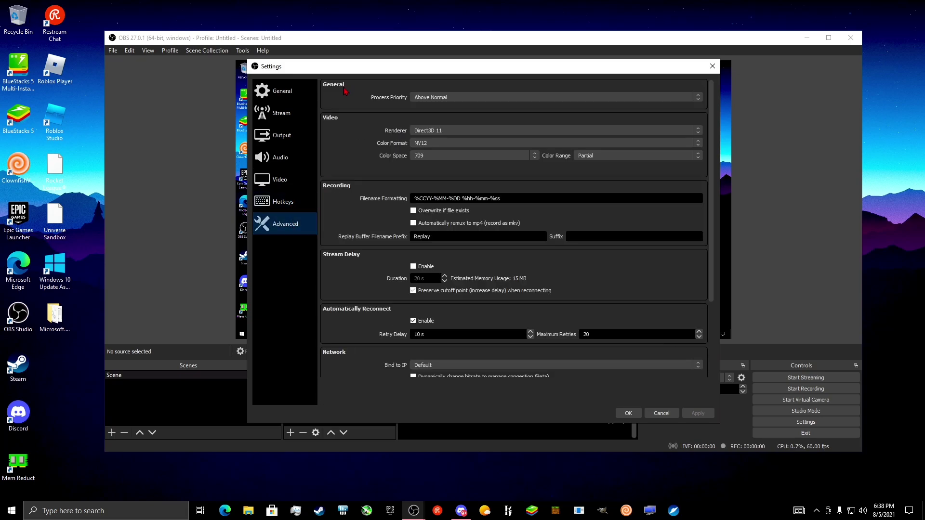